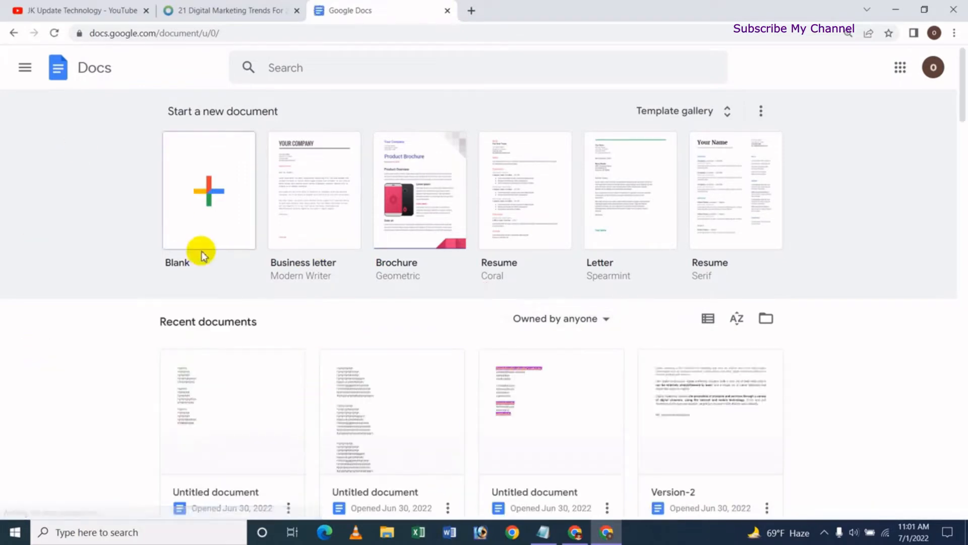
Create a blank document and choose MLA (8th ed.) as its citation style.
{"action": "left_click", "coordinate": [209, 211]}
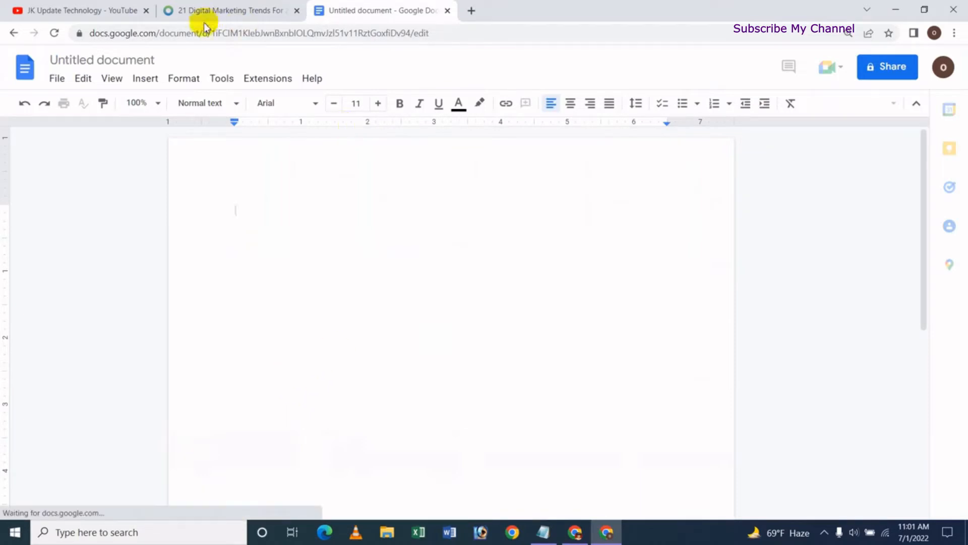
{"action": "left_click", "coordinate": [220, 78]}
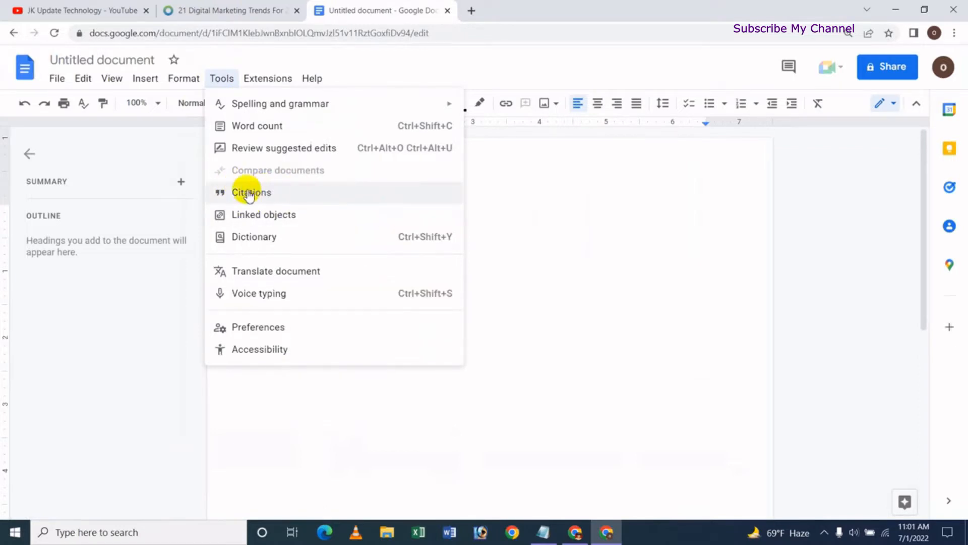
{"action": "left_click", "coordinate": [251, 192]}
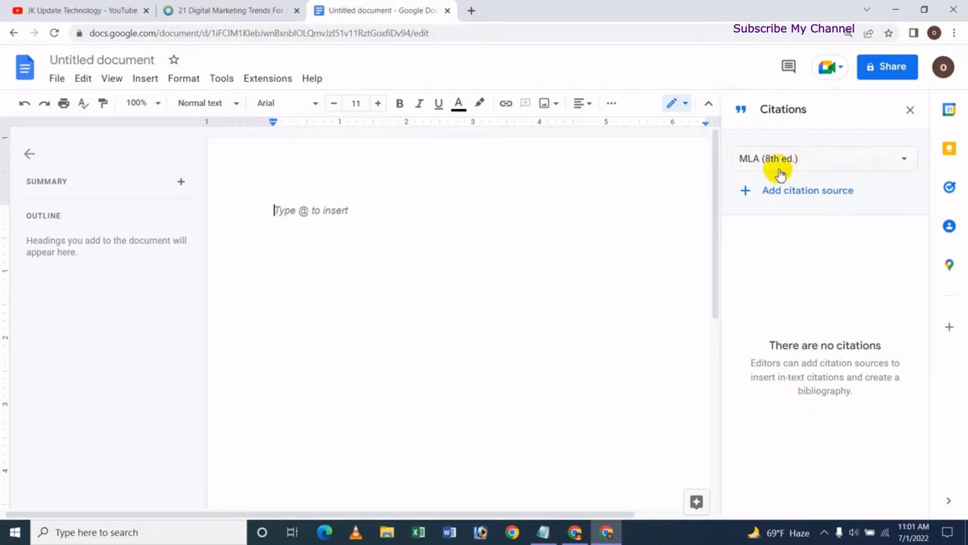
{"action": "left_click", "coordinate": [901, 160]}
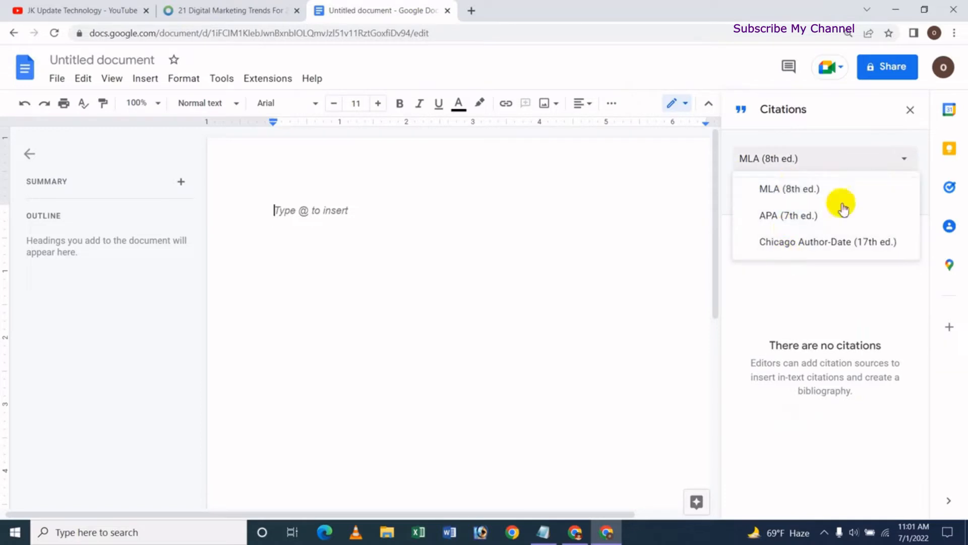
{"action": "left_click", "coordinate": [806, 190]}
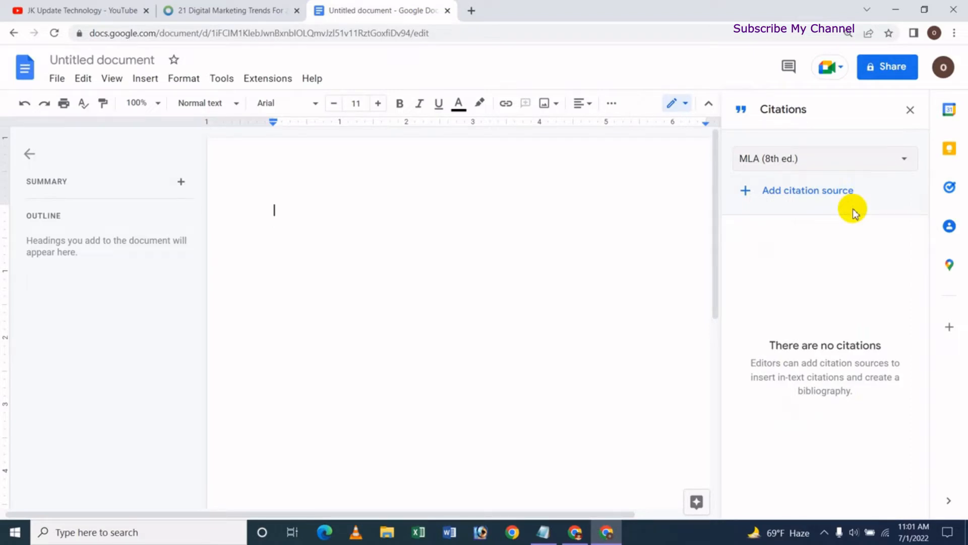
Start a new citation source of type Website, accessed by website, with its details cited manually.
{"action": "left_click", "coordinate": [794, 197]}
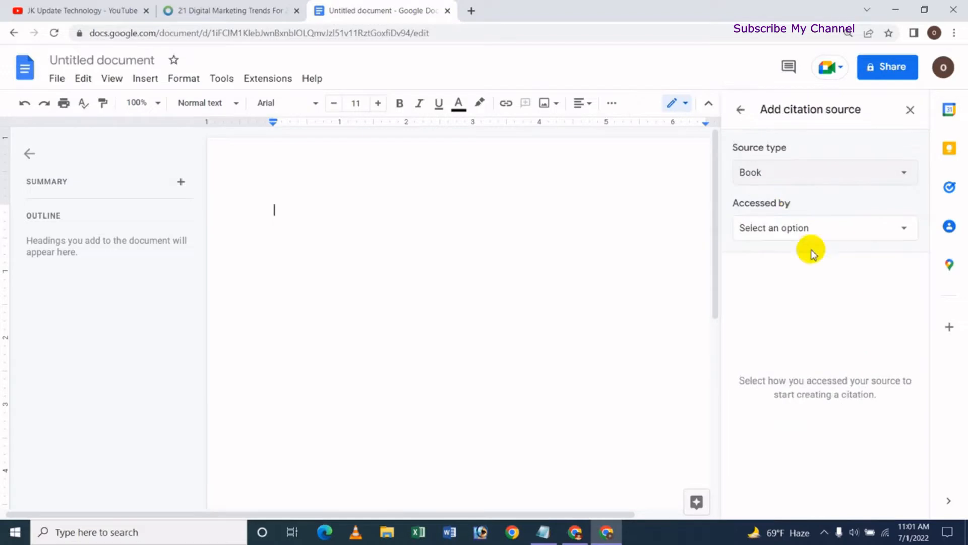
{"action": "left_click", "coordinate": [886, 177]}
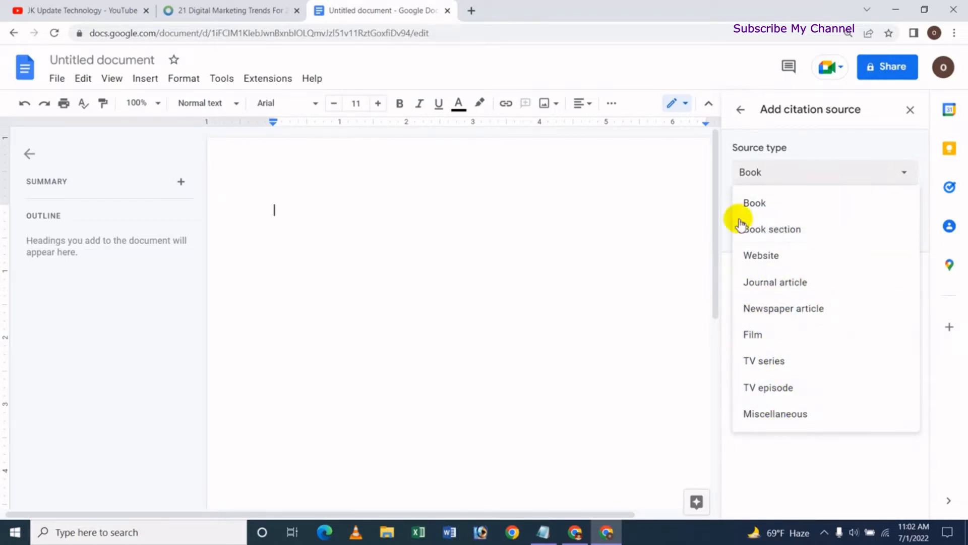
{"action": "left_click", "coordinate": [781, 258]}
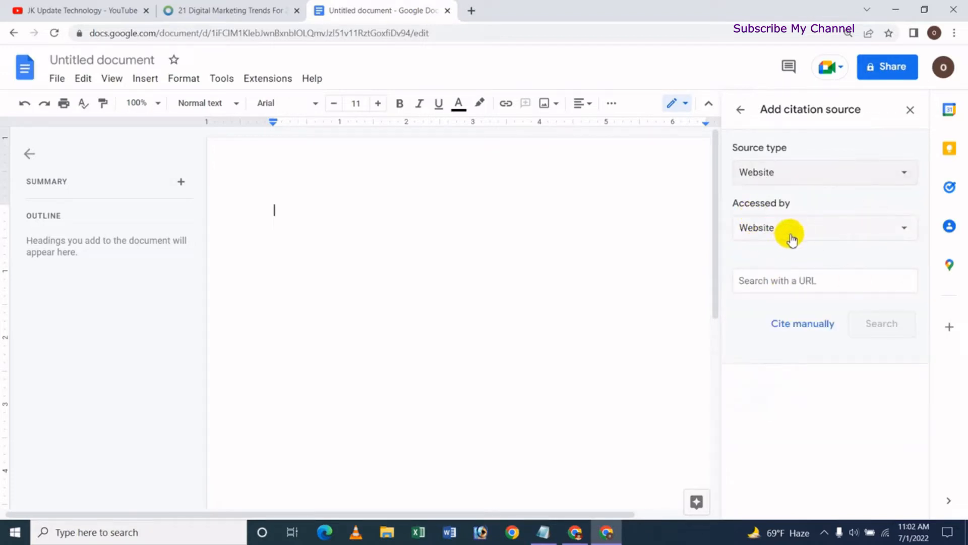
{"action": "left_click", "coordinate": [794, 331]}
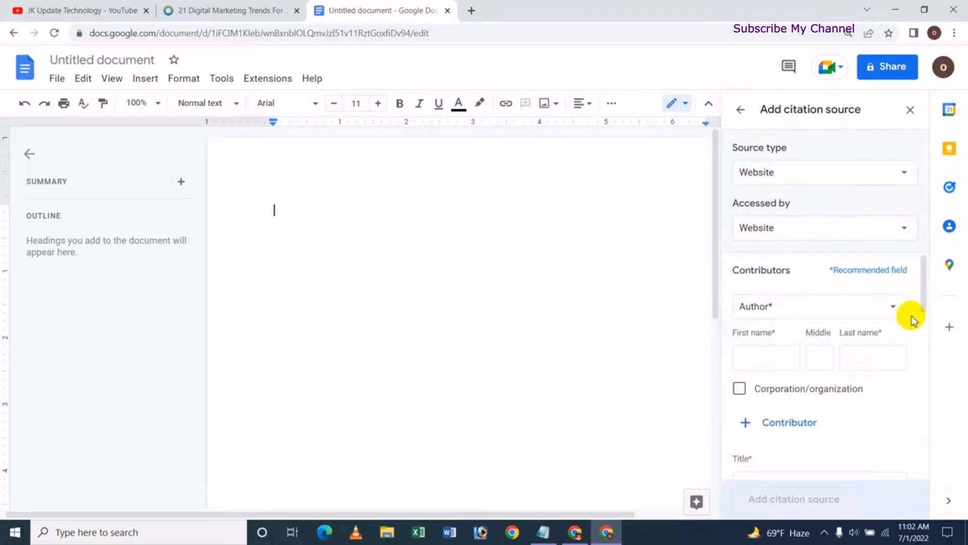
Enter the author's first and last name as the contributor of the citation source.
{"action": "left_click", "coordinate": [881, 310]}
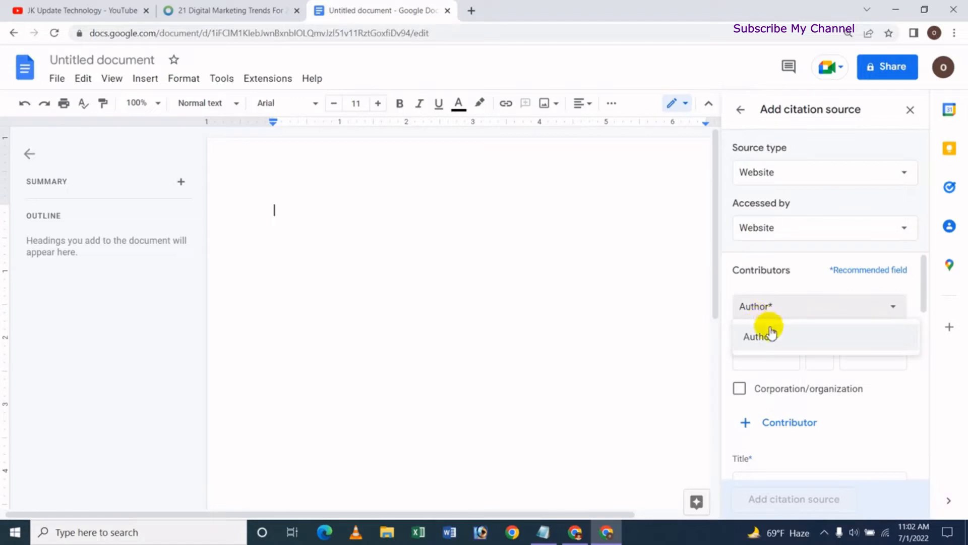
{"action": "left_click", "coordinate": [676, 298]}
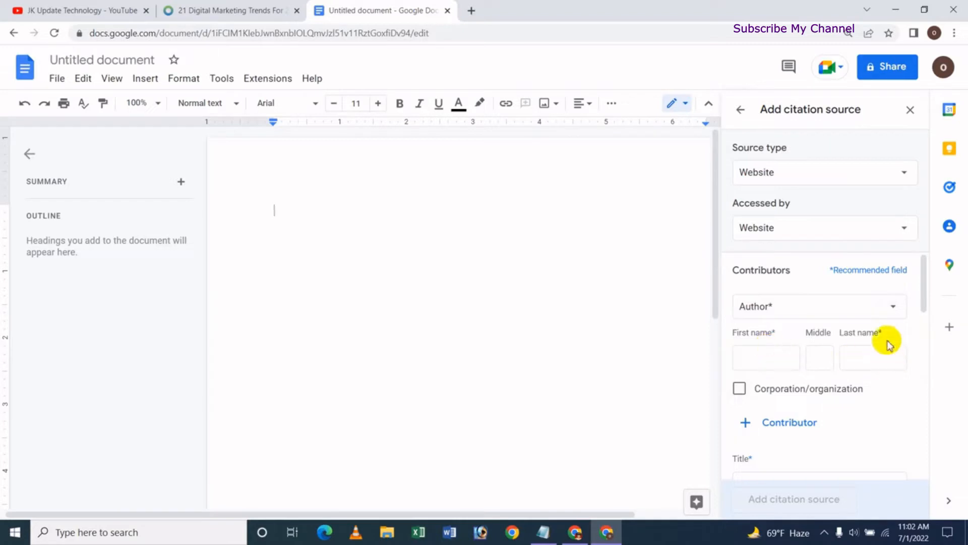
{"action": "left_click_drag", "start_coordinate": [924, 303], "coordinate": [914, 310]}
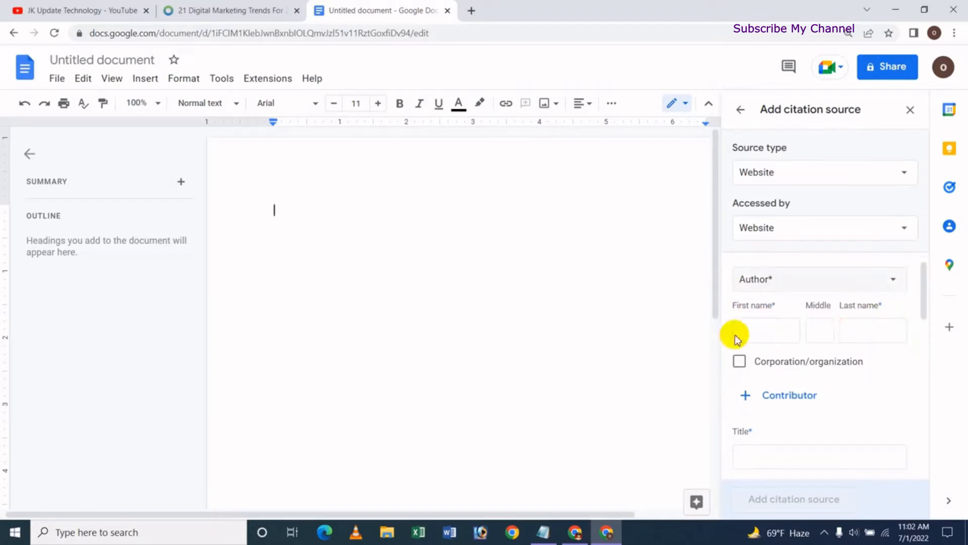
{"action": "left_click", "coordinate": [757, 329]}
{"action": "type", "text": "Jasim"}
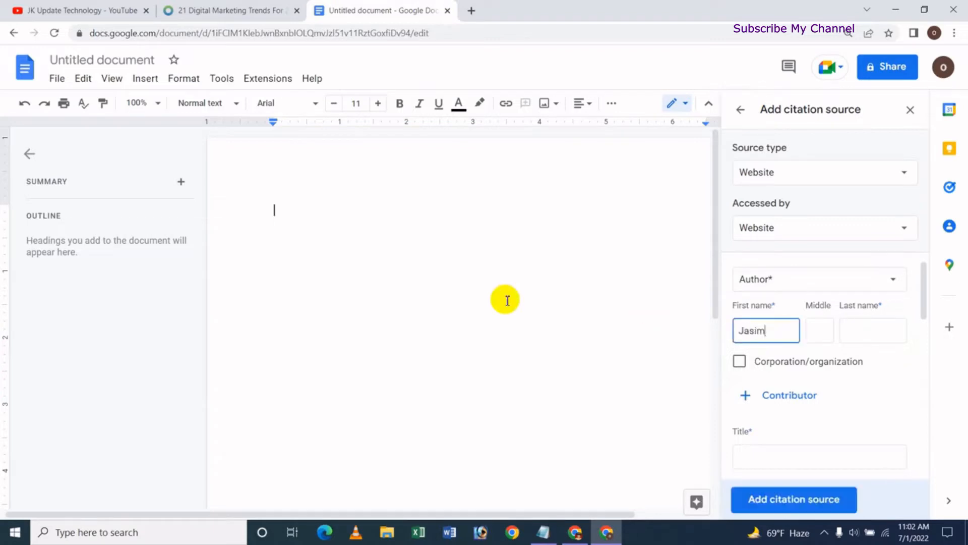
{"action": "left_click", "coordinate": [877, 335]}
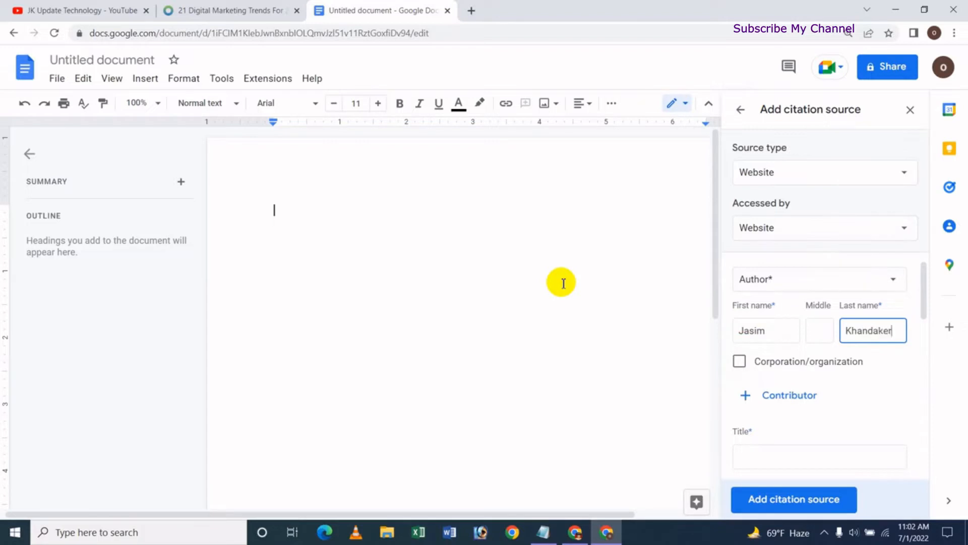
Copy the article heading "21 Marketing Trends You Need to Know For 2022" from the web page into the citation's title.
{"action": "left_click_drag", "start_coordinate": [925, 296], "coordinate": [925, 303]}
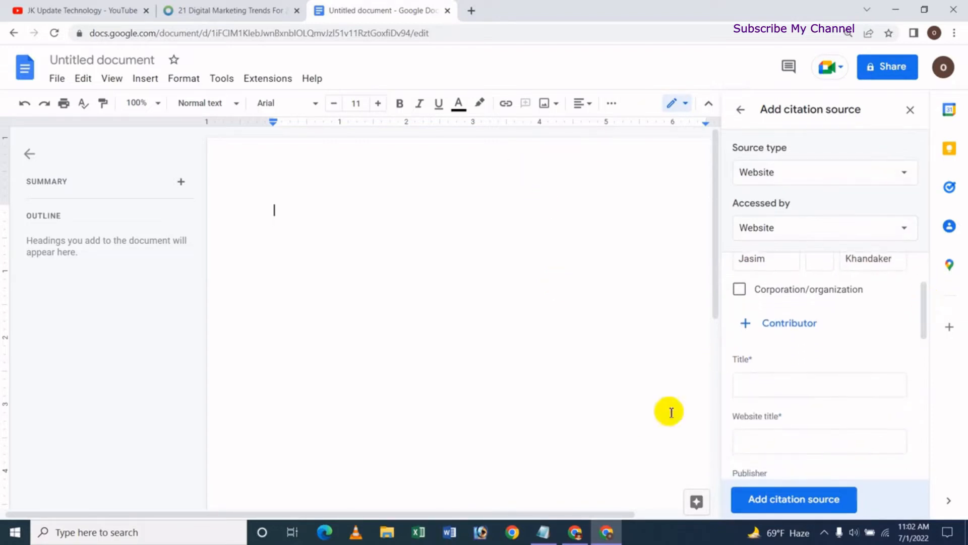
{"action": "left_click", "coordinate": [753, 382]}
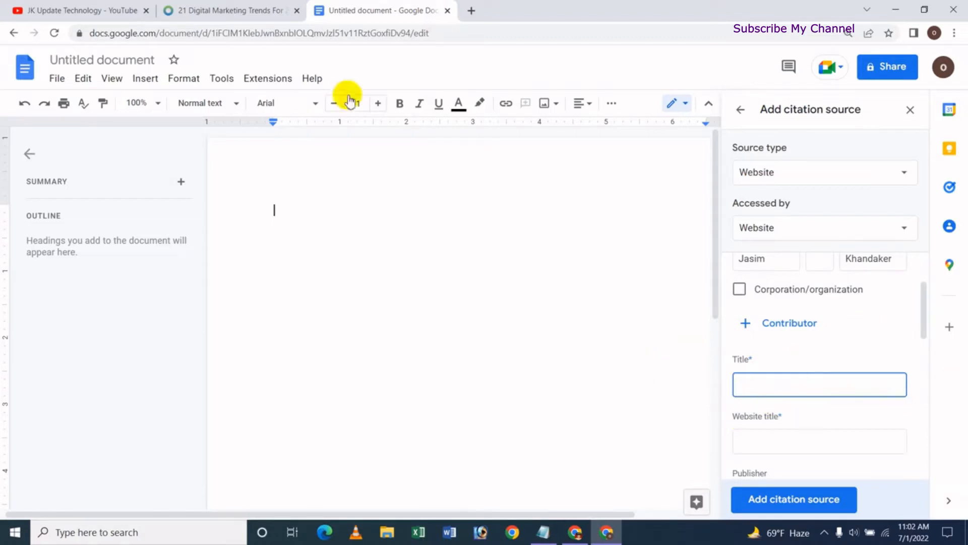
{"action": "left_click", "coordinate": [242, 11]}
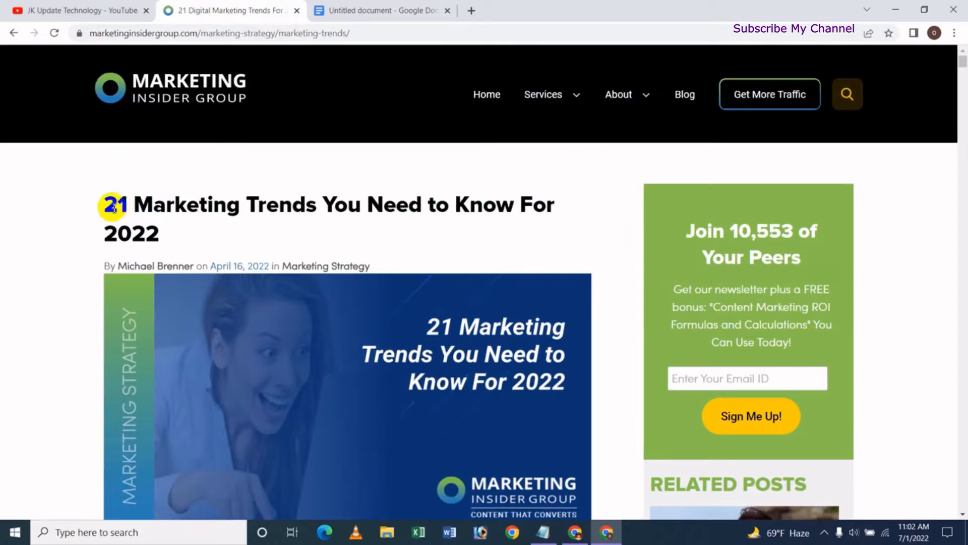
{"action": "left_click_drag", "start_coordinate": [114, 208], "coordinate": [307, 235]}
{"action": "key", "text": "ctrl+c"}
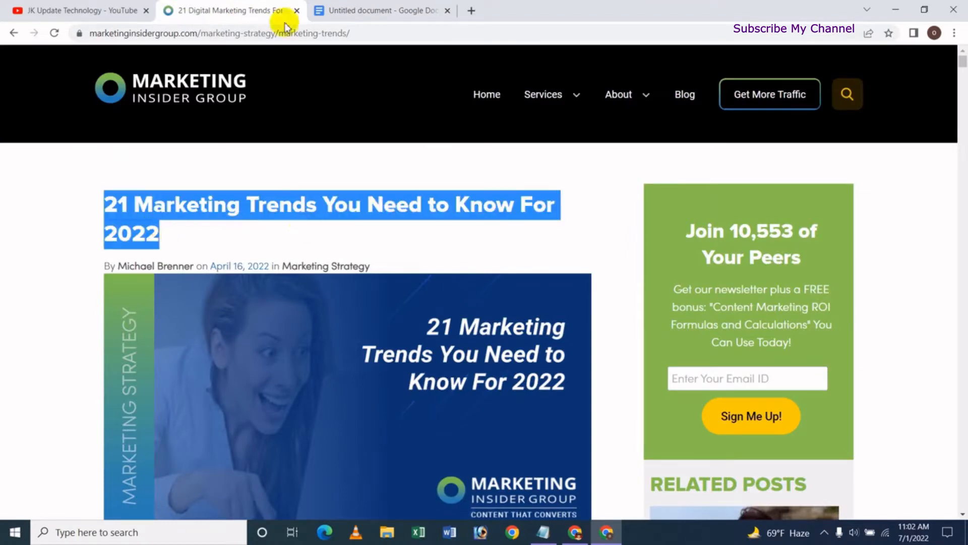
{"action": "left_click", "coordinate": [378, 10]}
{"action": "key", "text": "ctrl+v"}
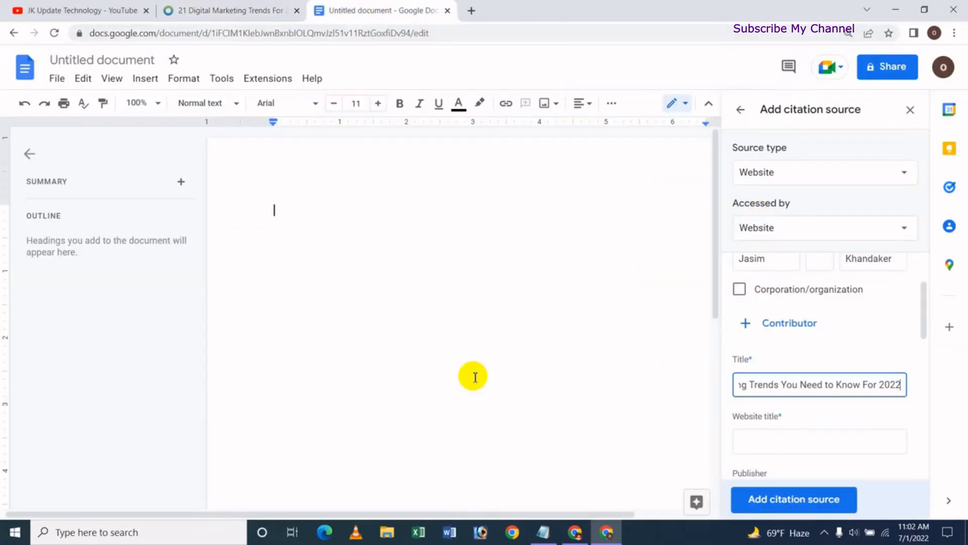
Check the site's name on the article page and set the citation's website title to "Marketing Insider Group".
{"action": "left_click_drag", "start_coordinate": [925, 310], "coordinate": [925, 339]}
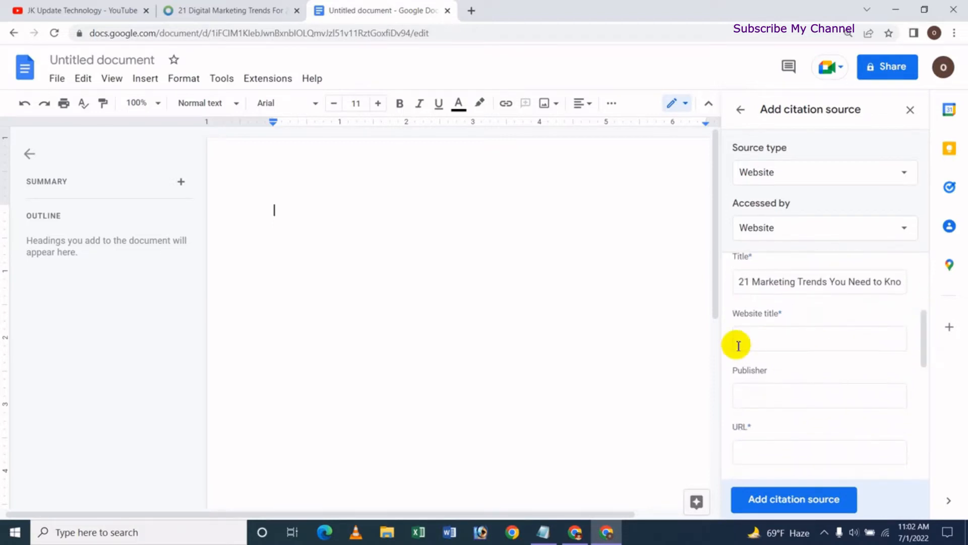
{"action": "left_click", "coordinate": [768, 337]}
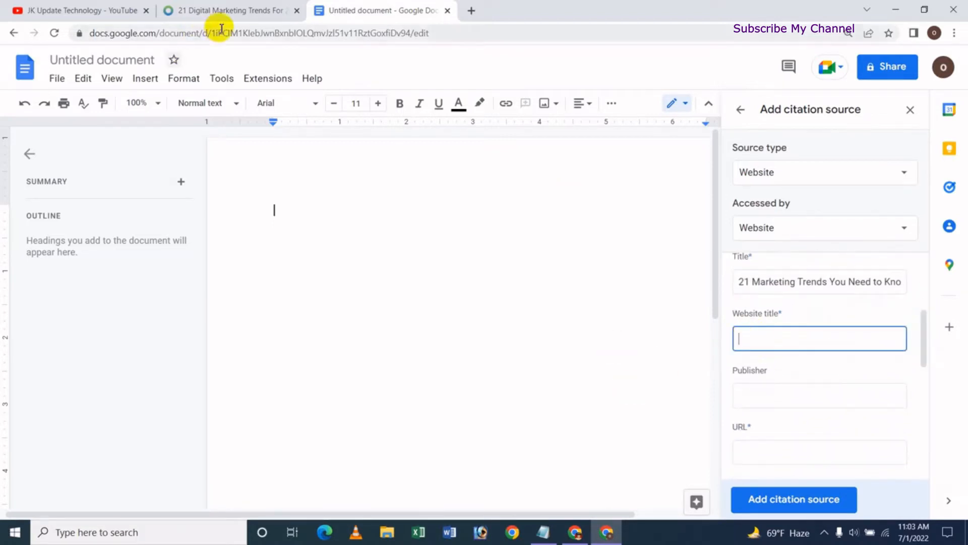
{"action": "left_click", "coordinate": [231, 10]}
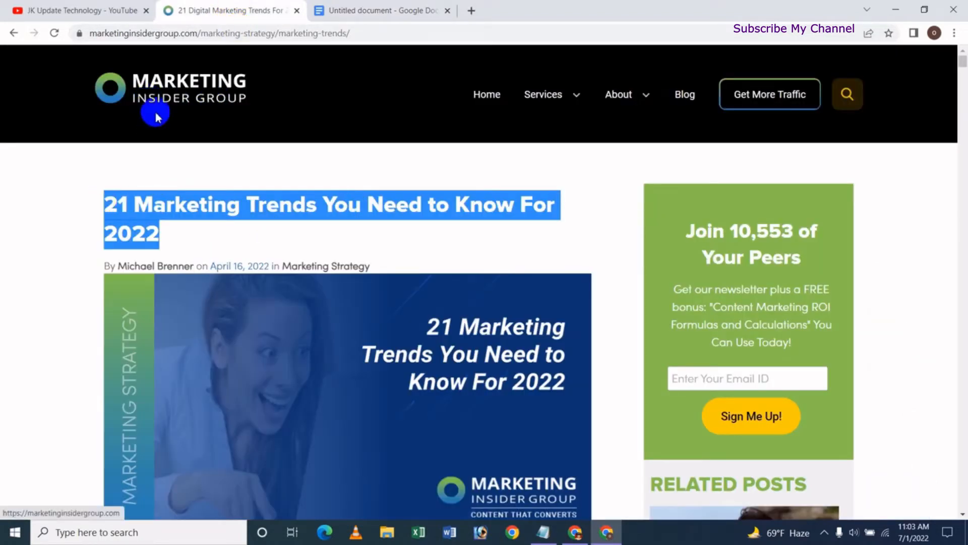
{"action": "left_click", "coordinate": [406, 9]}
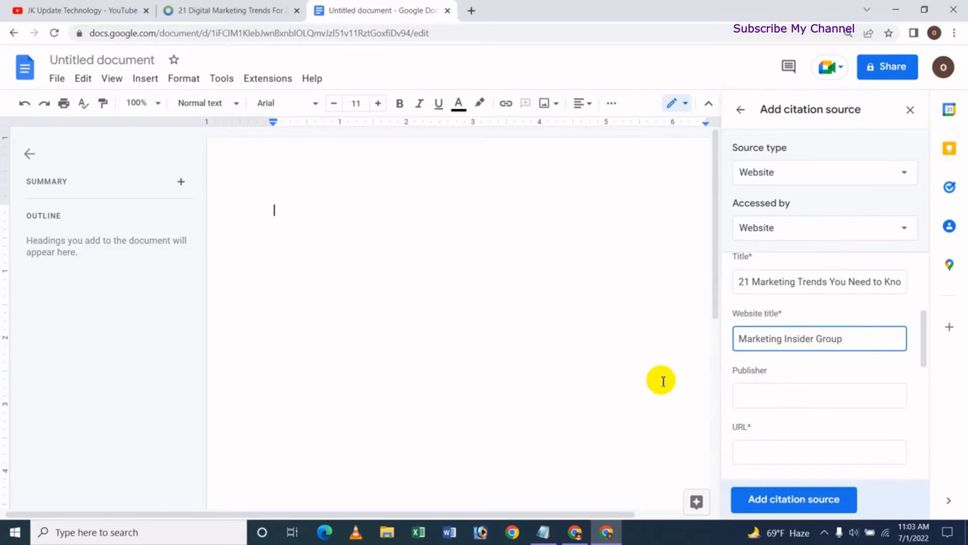
Copy the website title "Marketing Insider Group" into the citation's publisher.
{"action": "key", "text": "ctrl+a"}
{"action": "key", "text": "ctrl+c"}
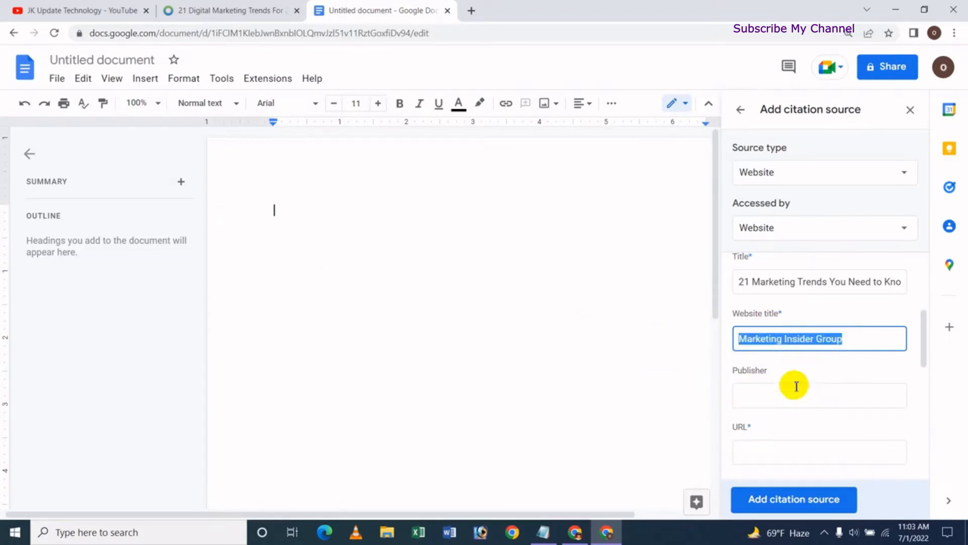
{"action": "left_click", "coordinate": [779, 391]}
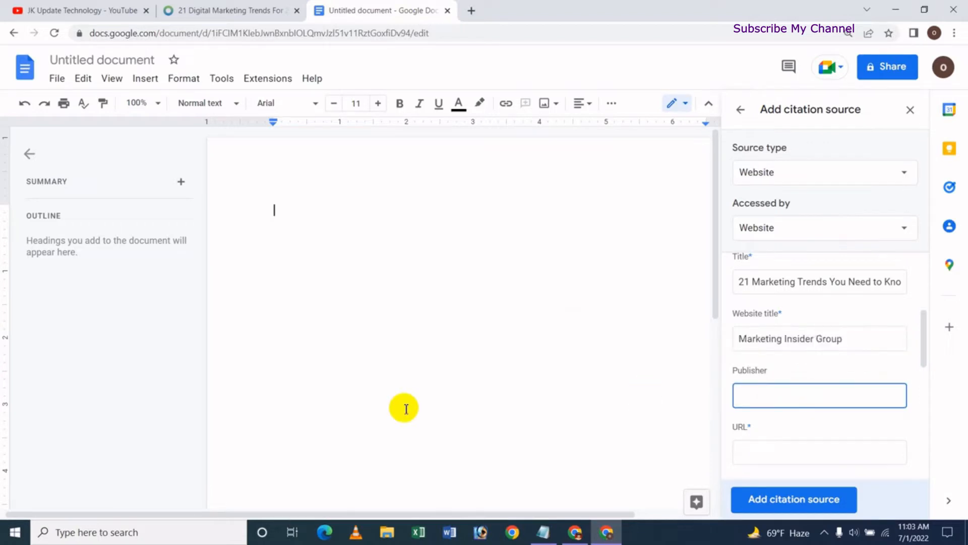
{"action": "key", "text": "ctrl+v"}
Copy the article's web address, marketinginsidergroup.com/marketing-strategy/marketing-trends/, into the citation's URL.
{"action": "left_click", "coordinate": [926, 347]}
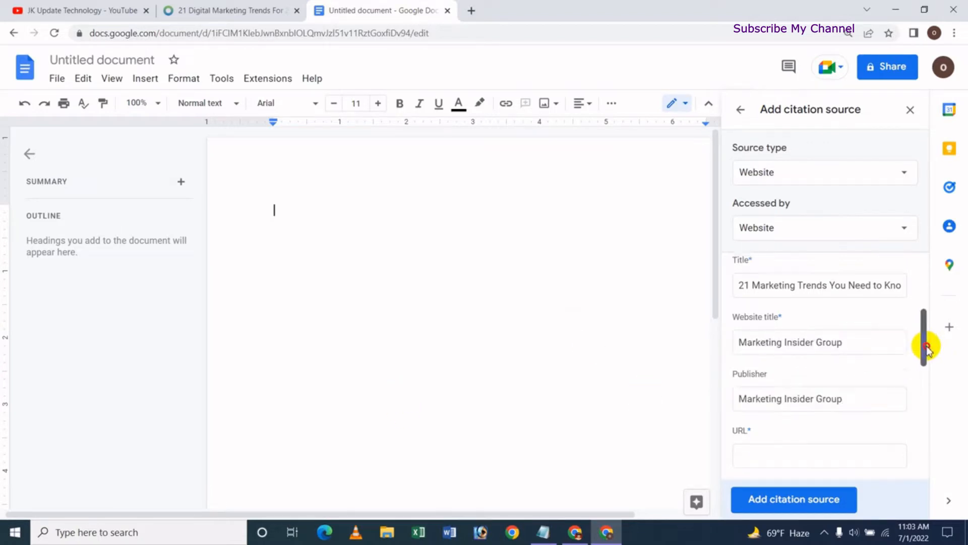
{"action": "left_click_drag", "start_coordinate": [927, 348], "coordinate": [659, 374]}
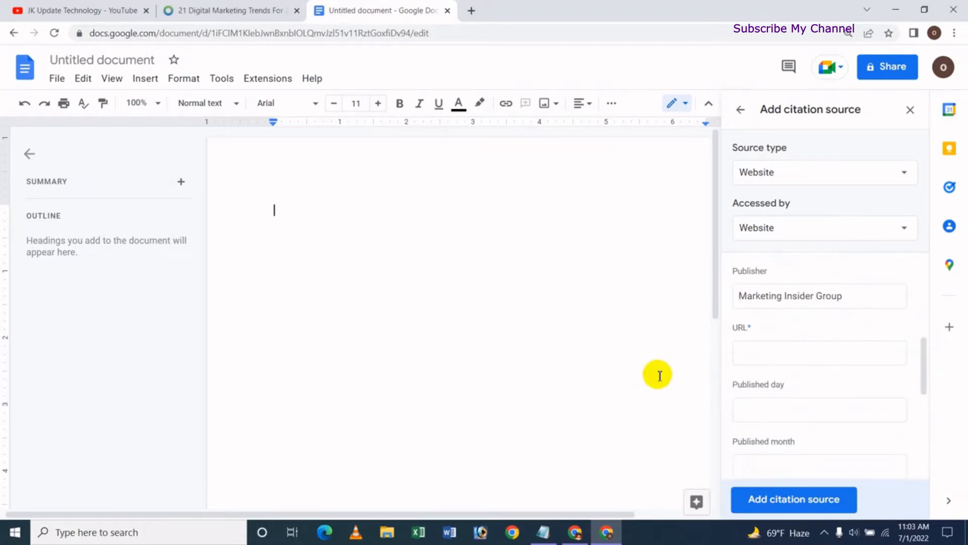
{"action": "left_click", "coordinate": [764, 355]}
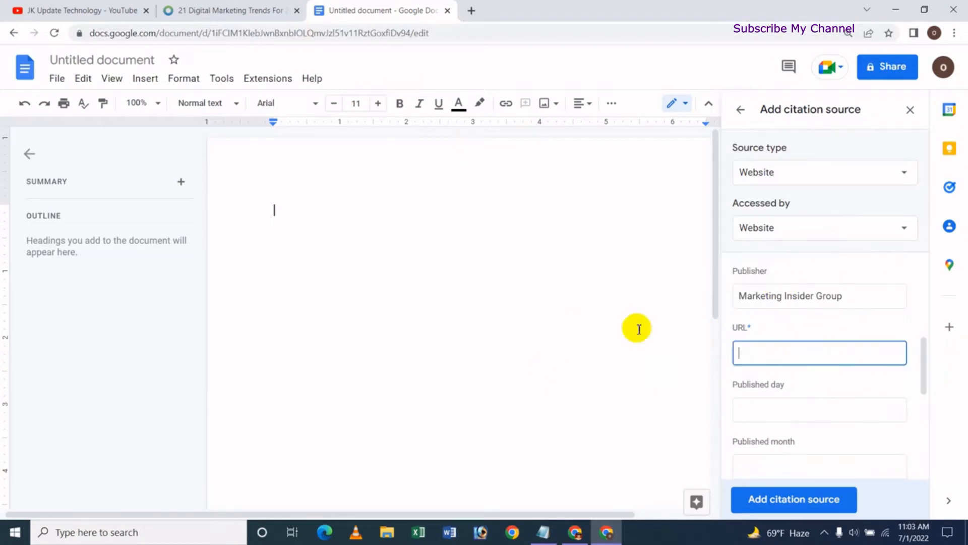
{"action": "left_click", "coordinate": [245, 10]}
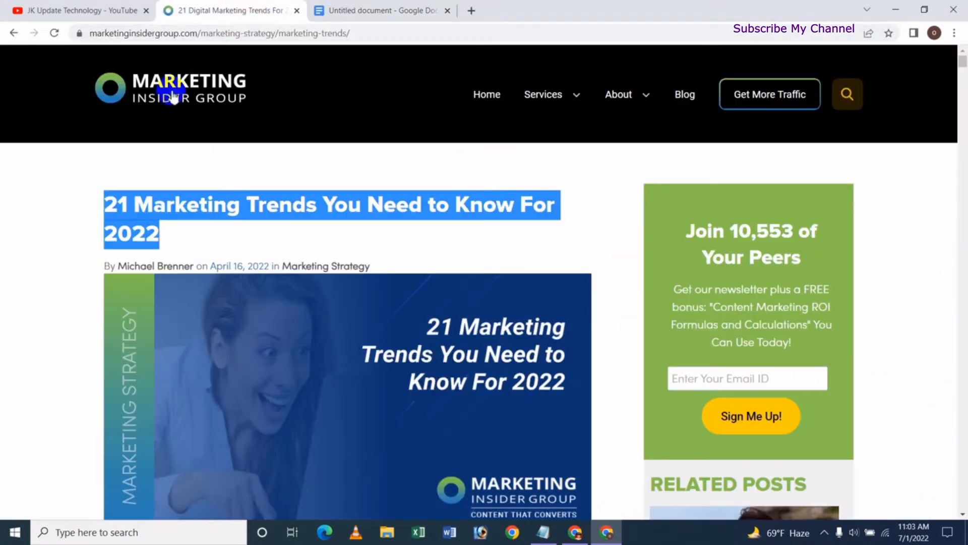
{"action": "left_click", "coordinate": [235, 35]}
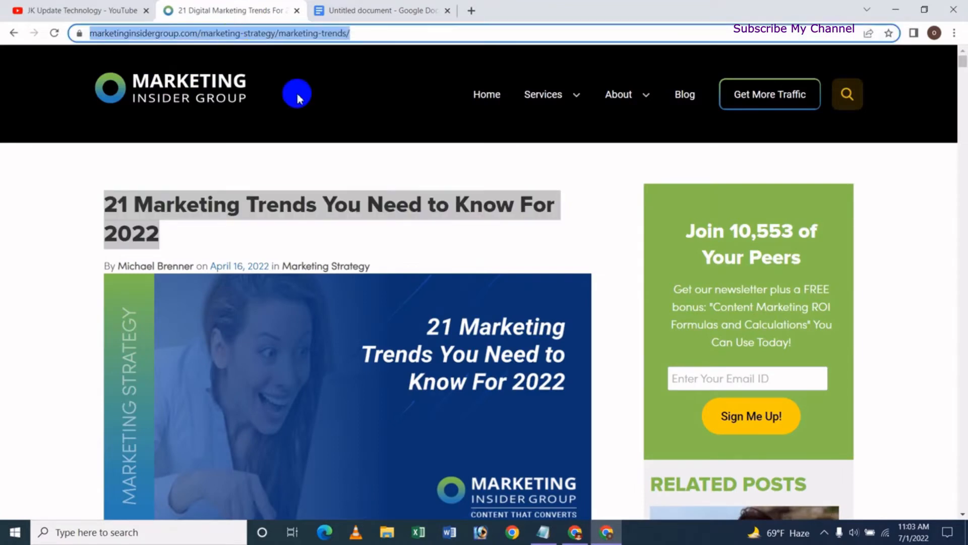
{"action": "left_click", "coordinate": [403, 10]}
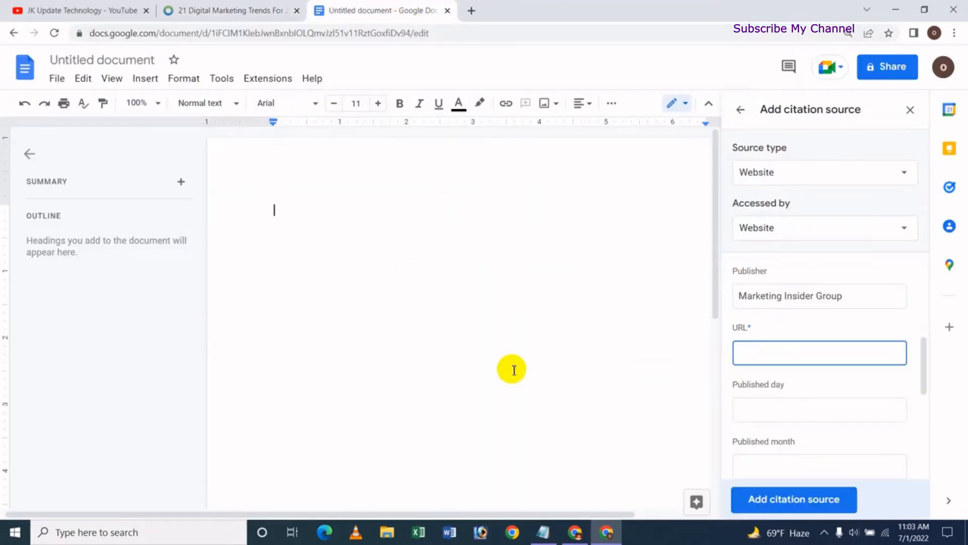
{"action": "key", "text": "ctrl+v"}
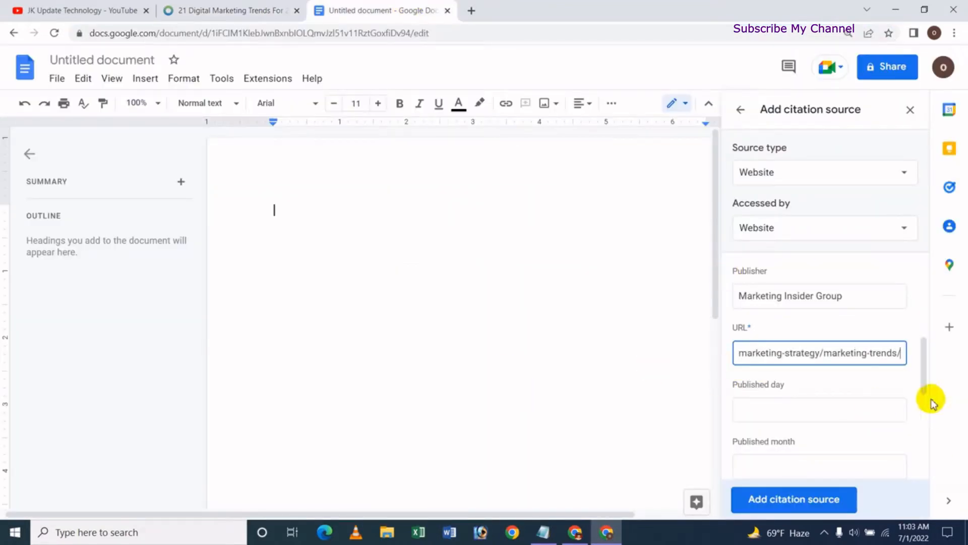
Check the publication date on the article page and set the citation's published date to day 16, month April, year 2021.
{"action": "scroll", "coordinate": [926, 373], "scroll_direction": "down", "scroll_amount": 3}
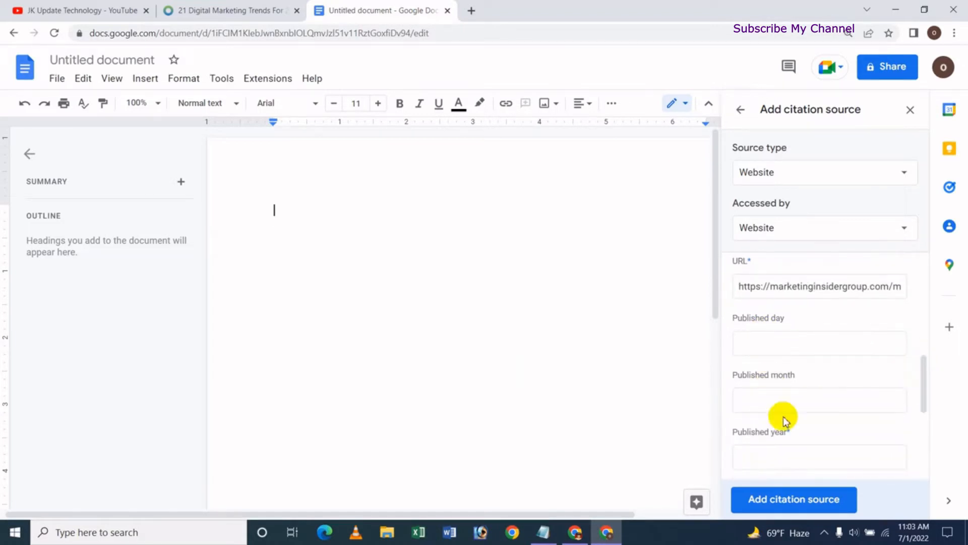
{"action": "left_click", "coordinate": [260, 10]}
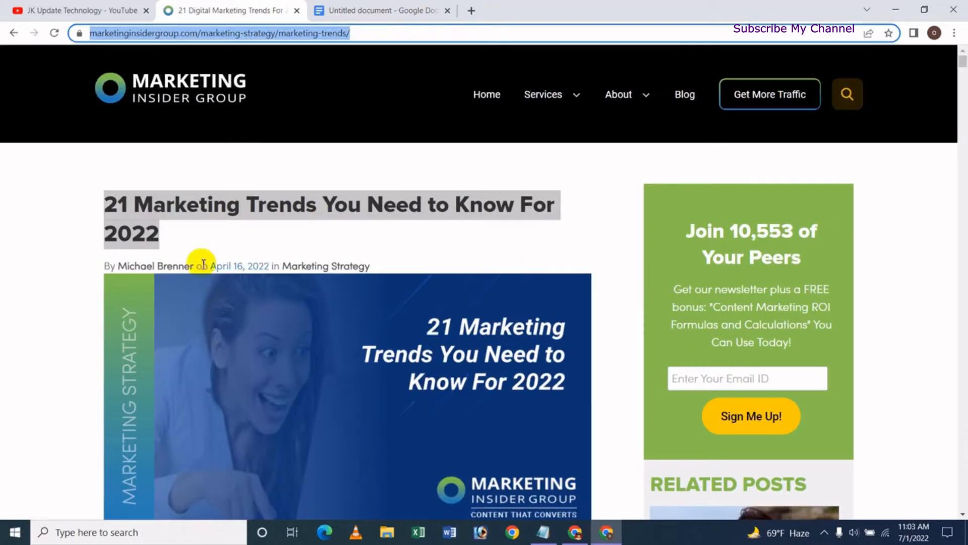
{"action": "left_click", "coordinate": [353, 10]}
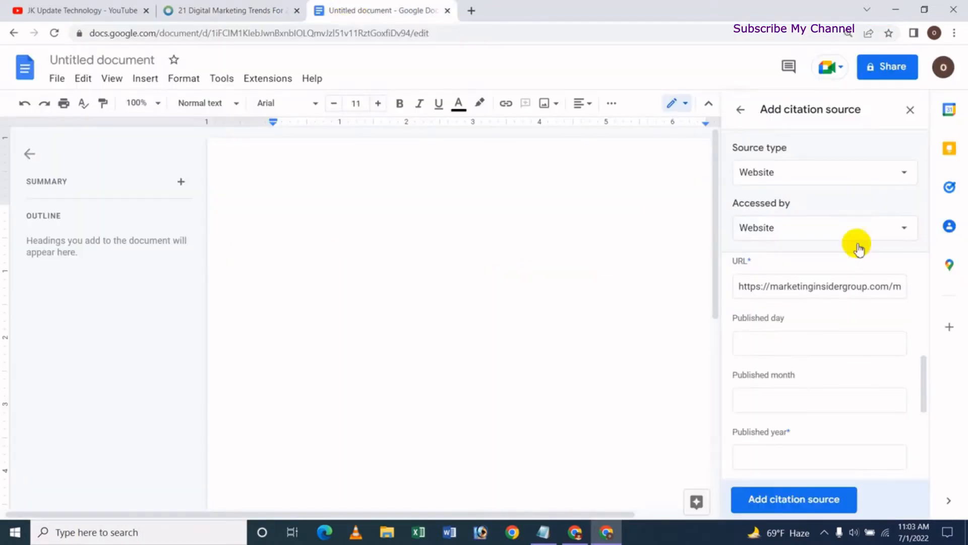
{"action": "left_click", "coordinate": [767, 345]}
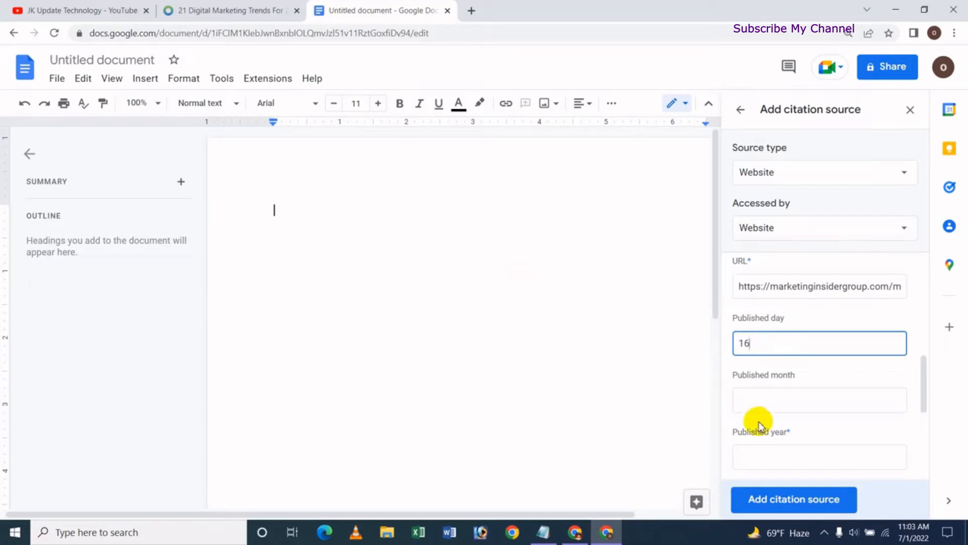
{"action": "left_click", "coordinate": [761, 398]}
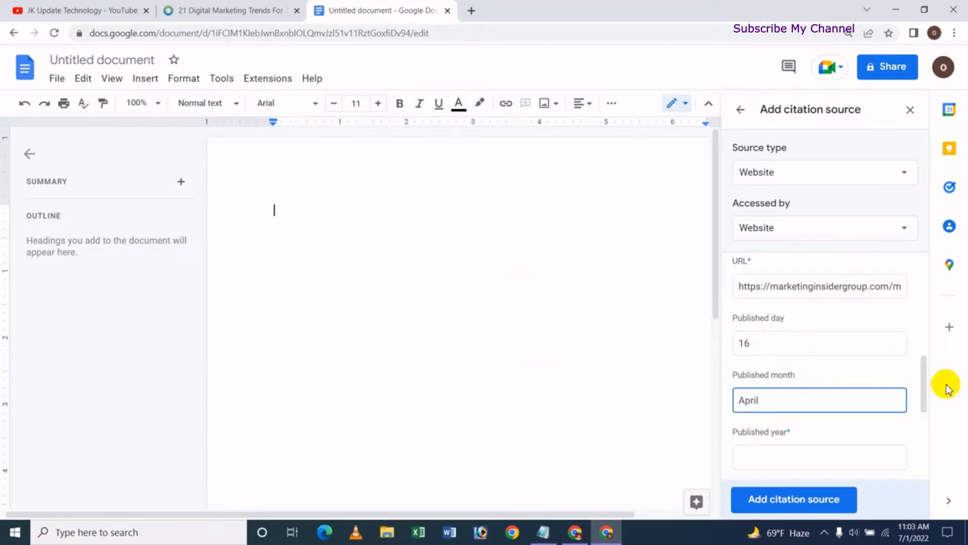
{"action": "left_click_drag", "start_coordinate": [927, 380], "coordinate": [923, 388]}
{"action": "left_click", "coordinate": [800, 406]}
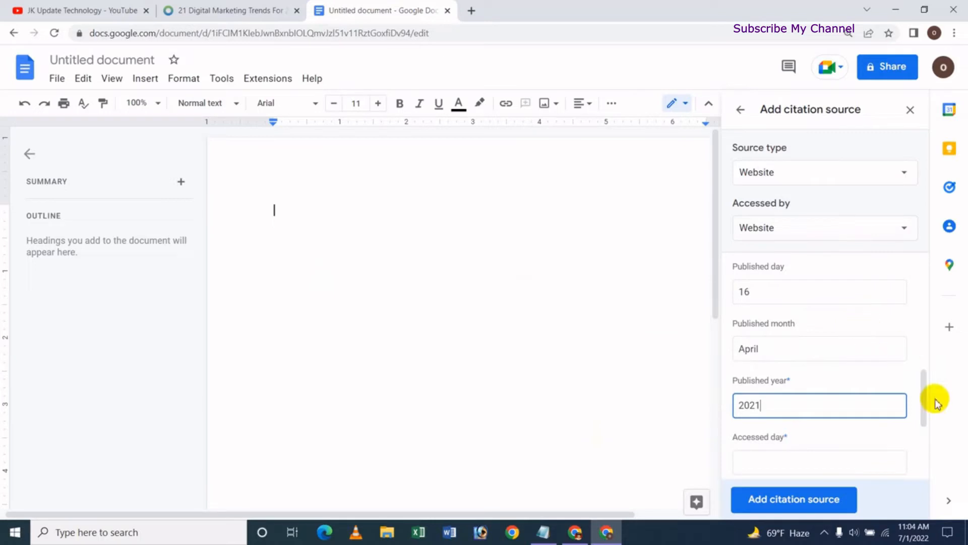
Set the citation's accessed date to day 16, month April, year 2022.
{"action": "scroll", "coordinate": [925, 398], "scroll_direction": "down", "scroll_amount": 2}
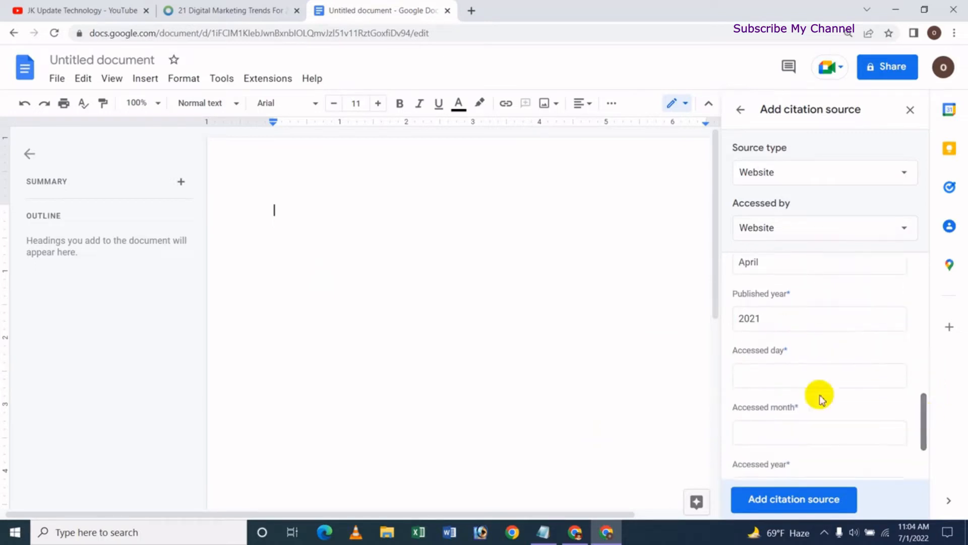
{"action": "mouse_move", "coordinate": [922, 411]}
{"action": "left_mouse_down"}
{"action": "mouse_move", "coordinate": [925, 393]}
{"action": "mouse_move", "coordinate": [923, 412]}
{"action": "left_mouse_up"}
{"action": "left_click", "coordinate": [762, 375]}
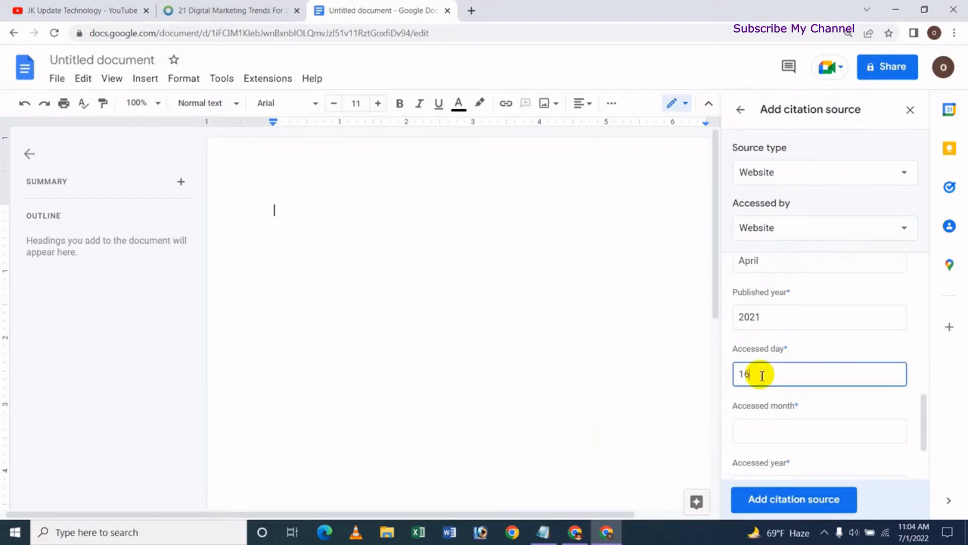
{"action": "left_click", "coordinate": [782, 435]}
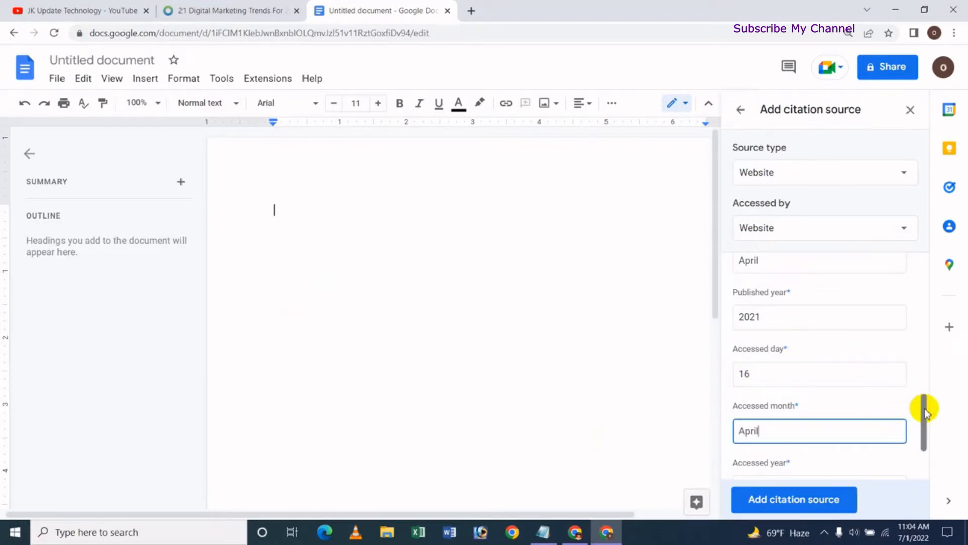
{"action": "left_click_drag", "start_coordinate": [924, 411], "coordinate": [912, 436]}
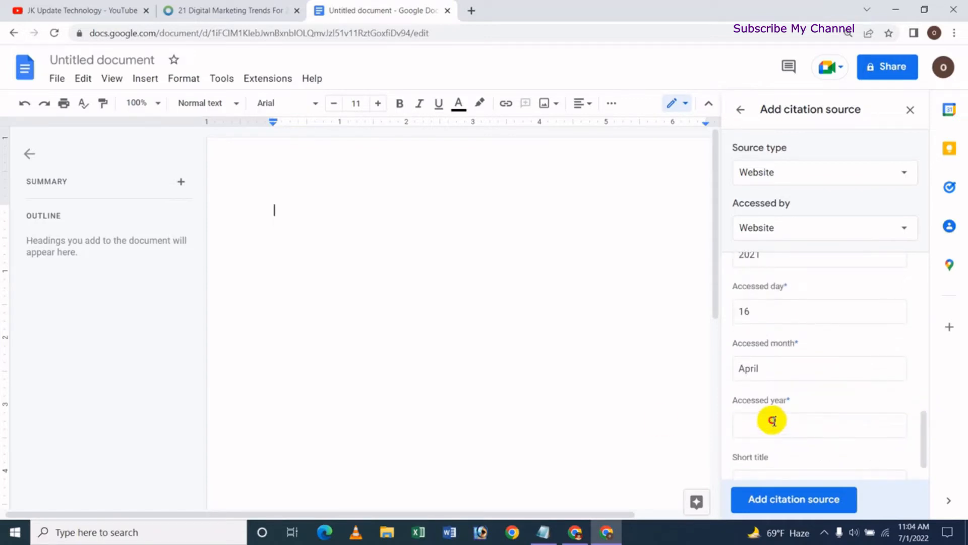
{"action": "left_click", "coordinate": [772, 420]}
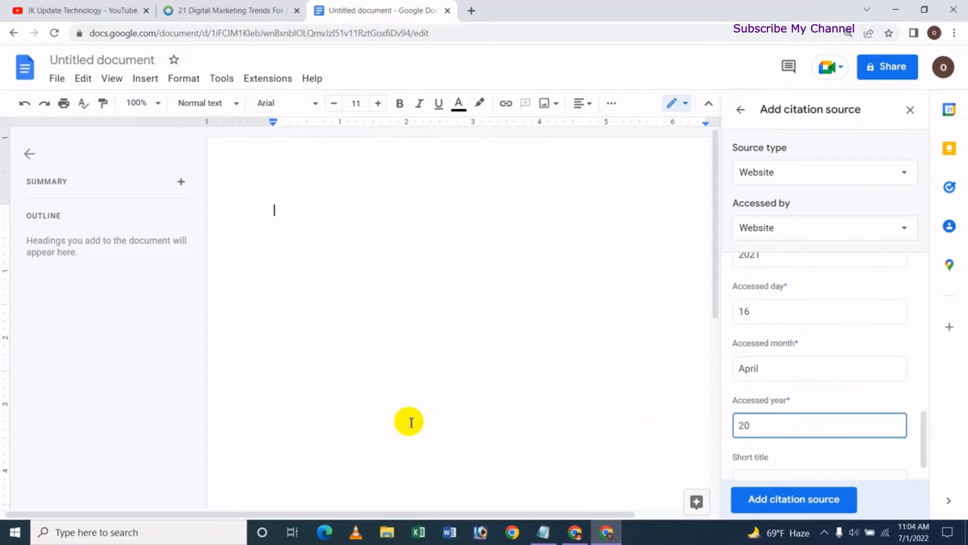
{"action": "type", "text": "2022"}
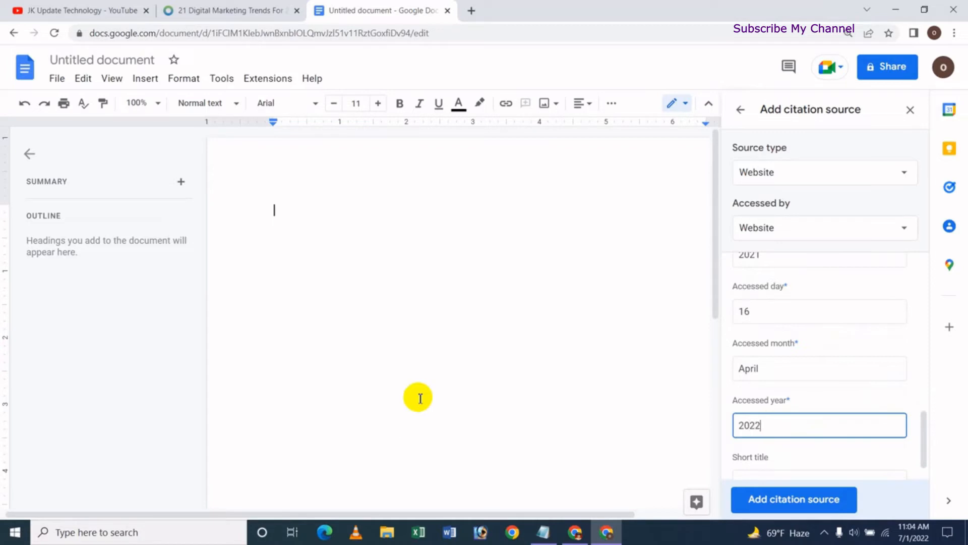
Correct the citation's published year to 2022.
{"action": "left_click_drag", "start_coordinate": [923, 422], "coordinate": [898, 385]}
{"action": "scroll", "coordinate": [772, 304], "scroll_direction": "up", "scroll_amount": 1}
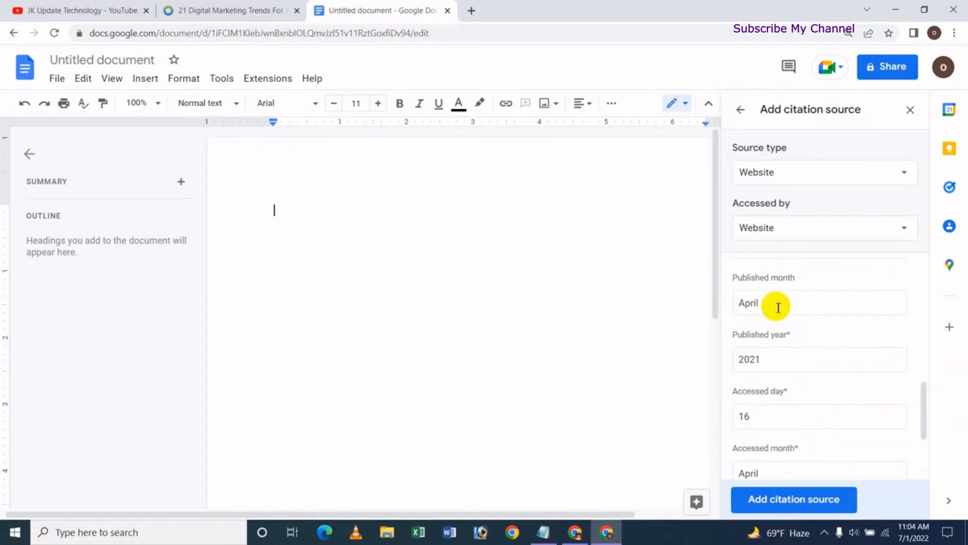
{"action": "left_click", "coordinate": [791, 358]}
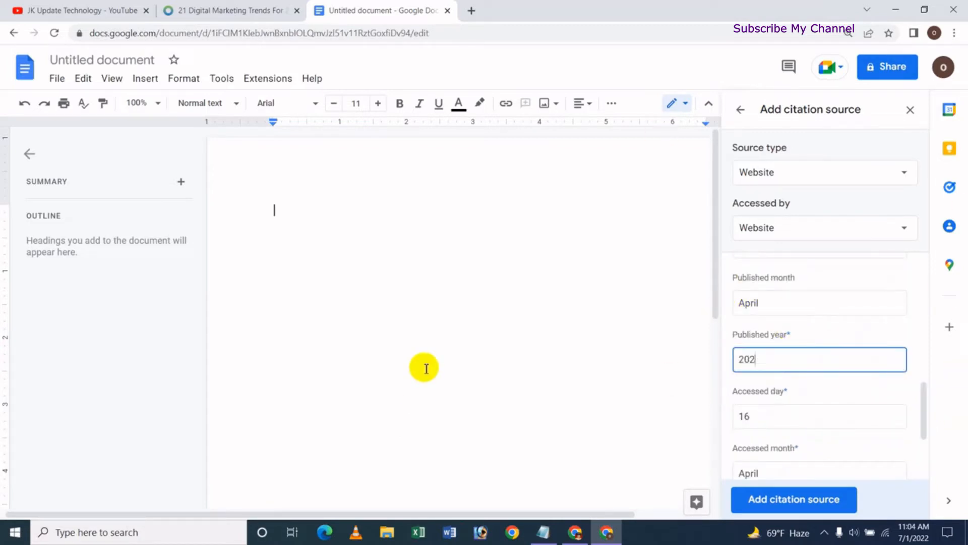
{"action": "type", "text": "2"}
Copy the title "21 Marketing Trends You Need to Know For 2022" into the citation's short title and add the citation source.
{"action": "left_click_drag", "start_coordinate": [928, 411], "coordinate": [934, 446]}
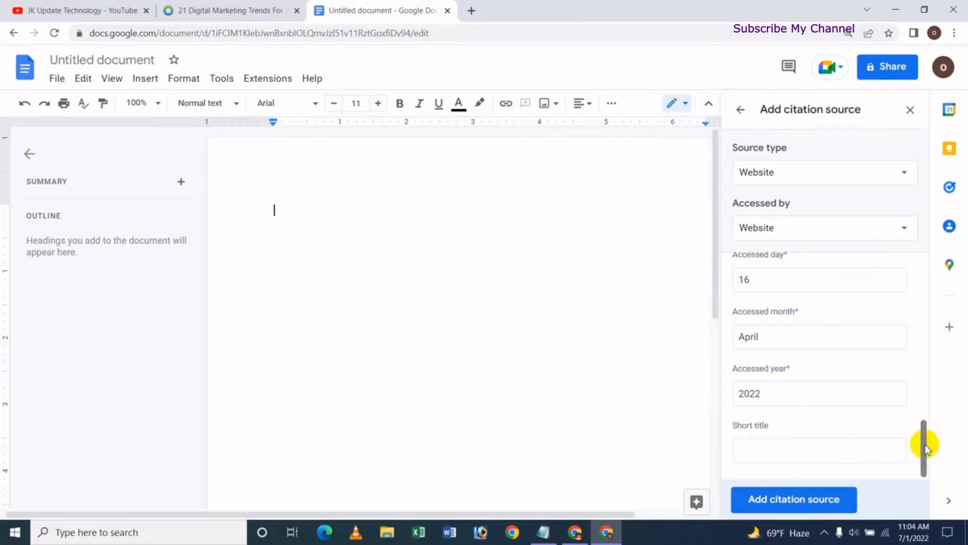
{"action": "left_click_drag", "start_coordinate": [926, 446], "coordinate": [929, 306]}
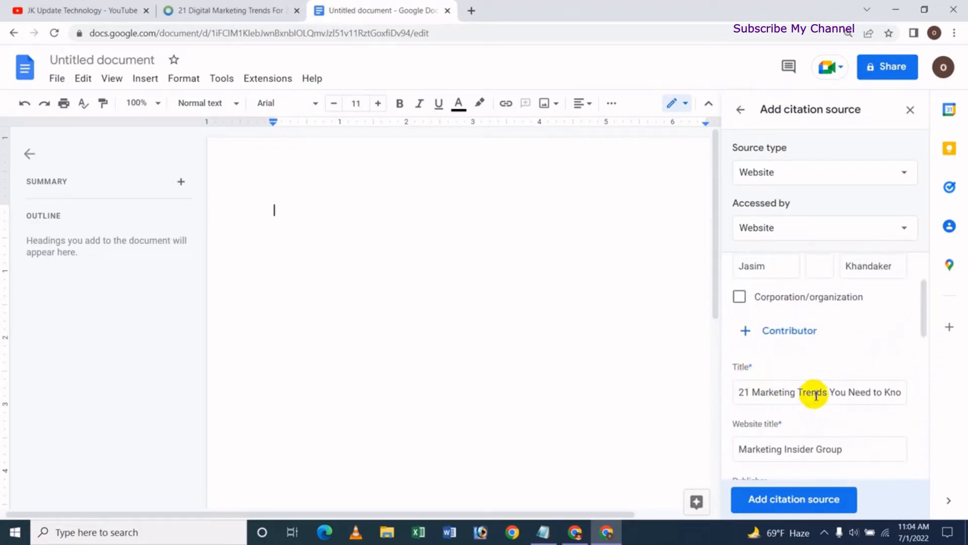
{"action": "left_click", "coordinate": [816, 394]}
{"action": "key", "text": "ctrl+a"}
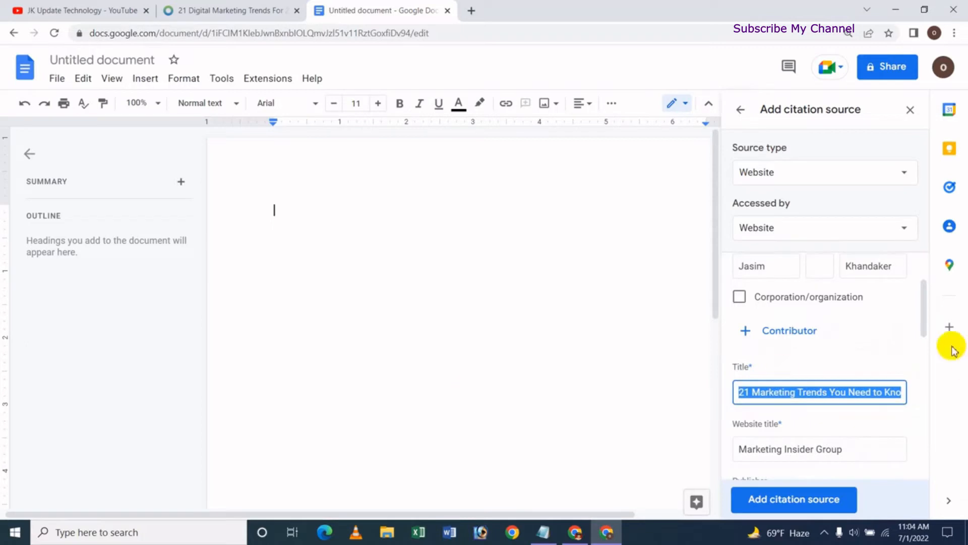
{"action": "left_click_drag", "start_coordinate": [925, 313], "coordinate": [925, 458]}
{"action": "left_click", "coordinate": [800, 452]}
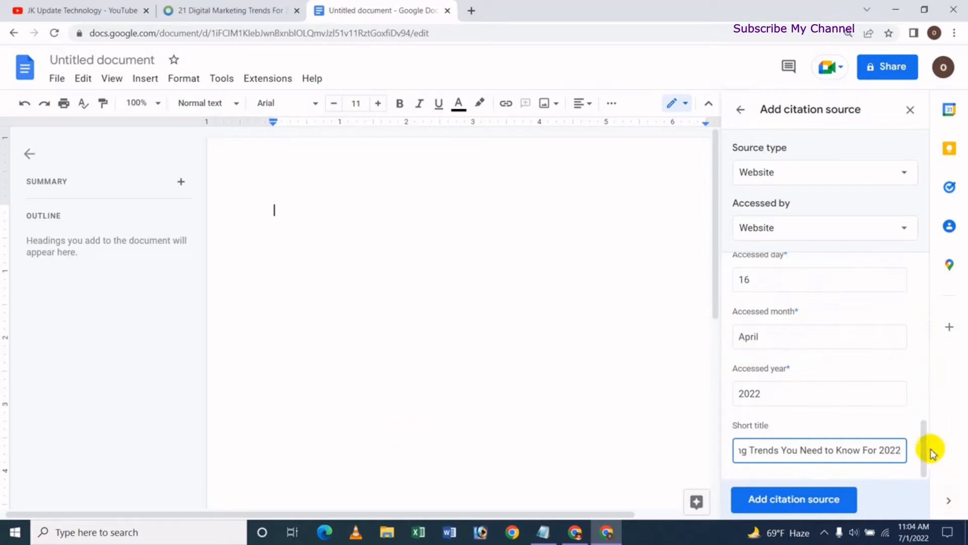
{"action": "left_click_drag", "start_coordinate": [929, 449], "coordinate": [955, 490]}
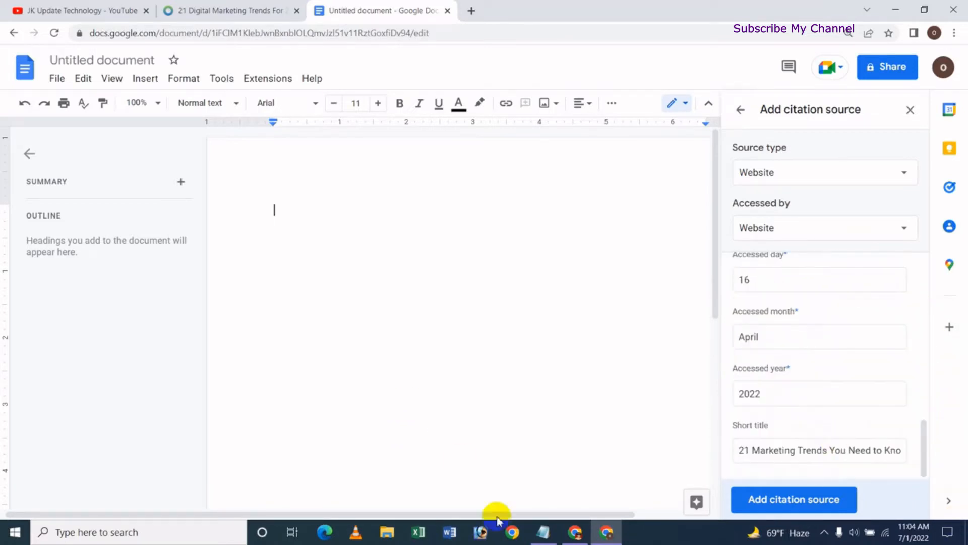
{"action": "left_click", "coordinate": [777, 502]}
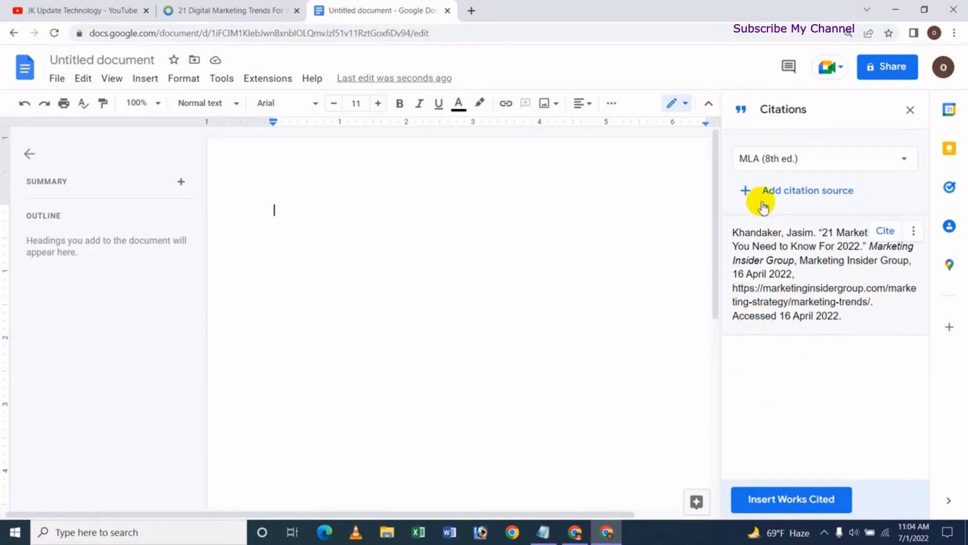
Insert the new source's in-text citation into the document, followed by the works cited list.
{"action": "left_click", "coordinate": [885, 234]}
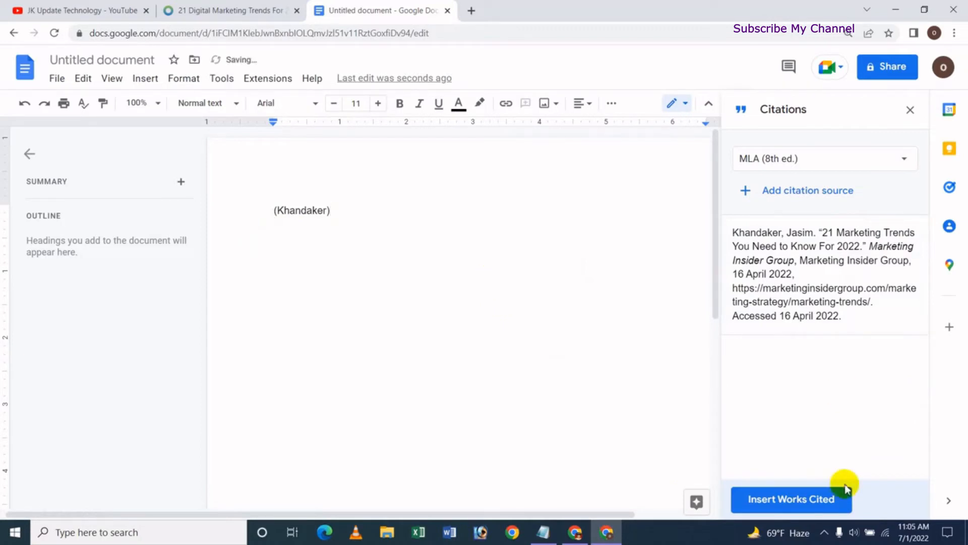
{"action": "left_click", "coordinate": [802, 500]}
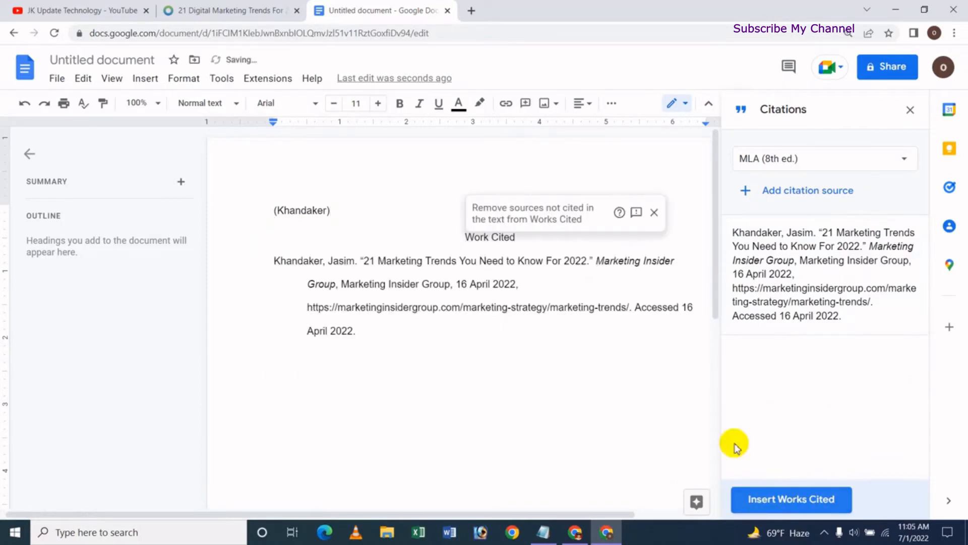
{"action": "left_click", "coordinate": [407, 369]}
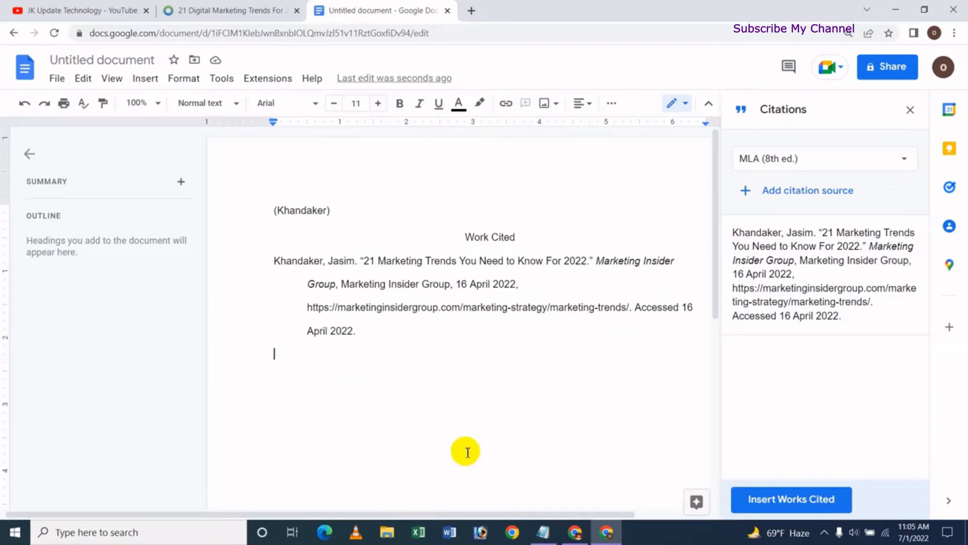
Switch to Microsoft Word and create a blank document.
{"action": "left_click", "coordinate": [450, 532]}
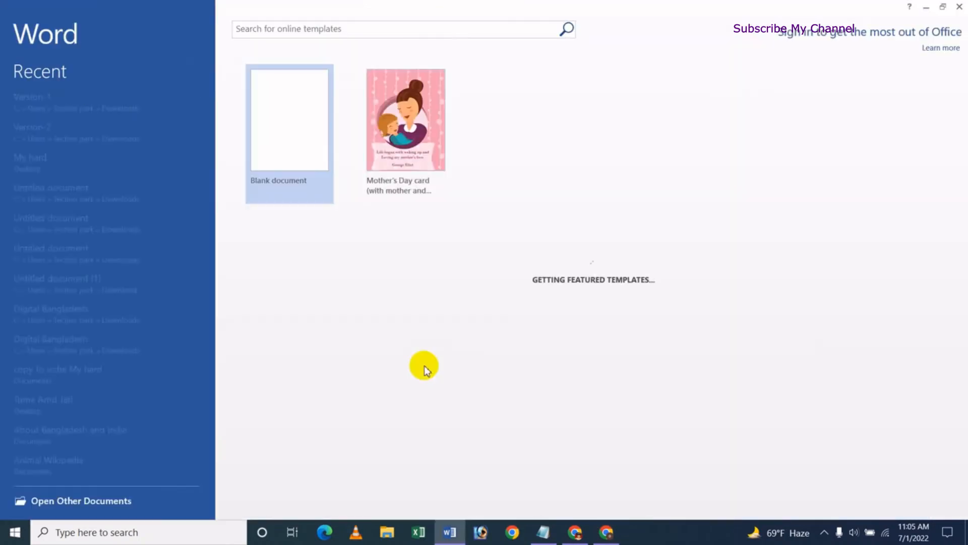
{"action": "left_click", "coordinate": [269, 121]}
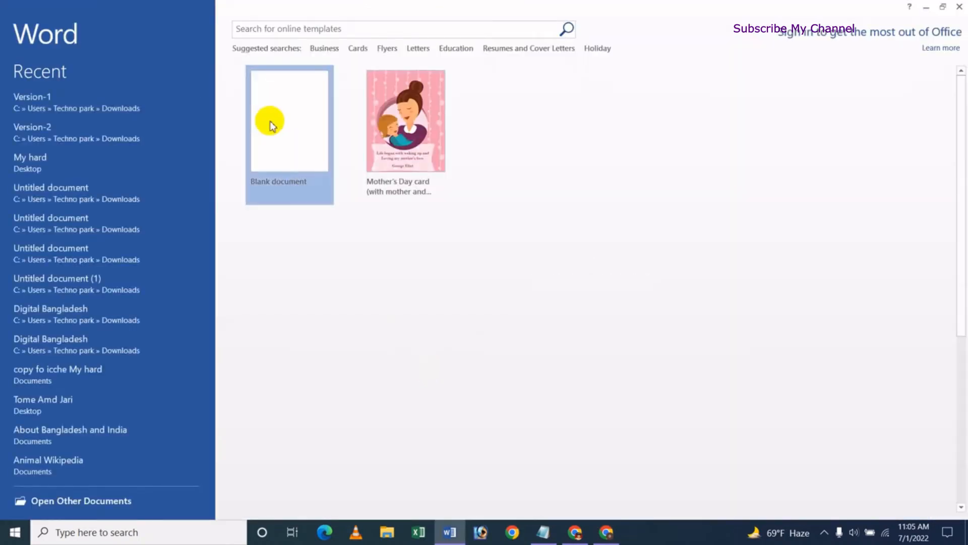